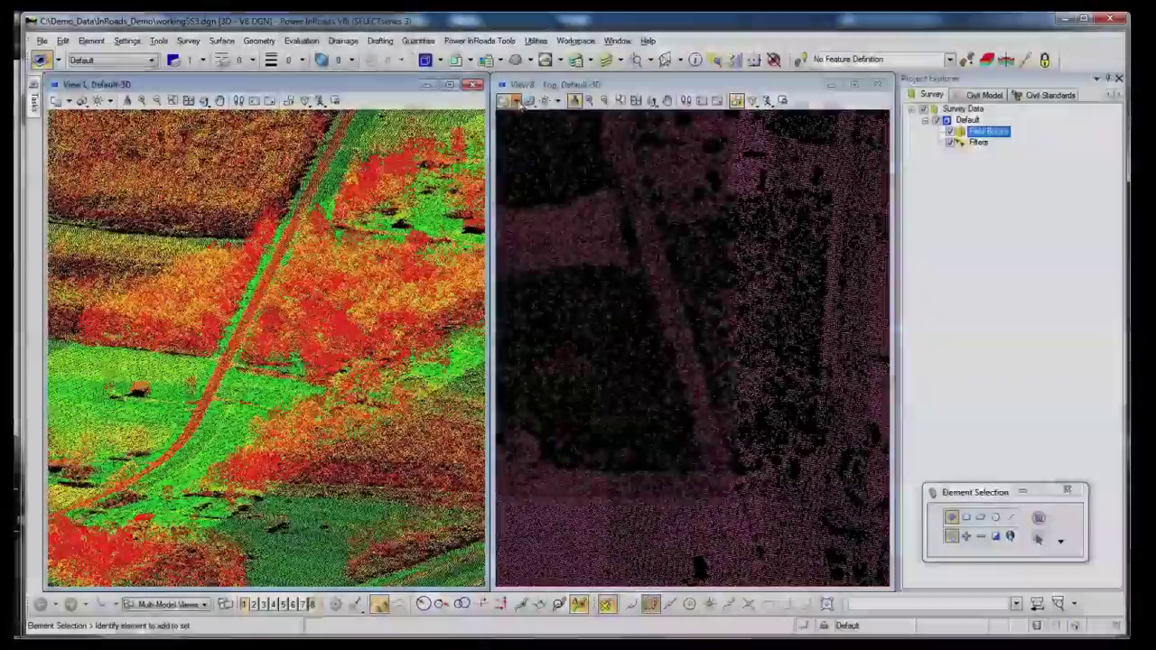
# Toggle the Unclassified class on and off in the top view's point cloud Classification presentation.
pyautogui.click(504, 100)
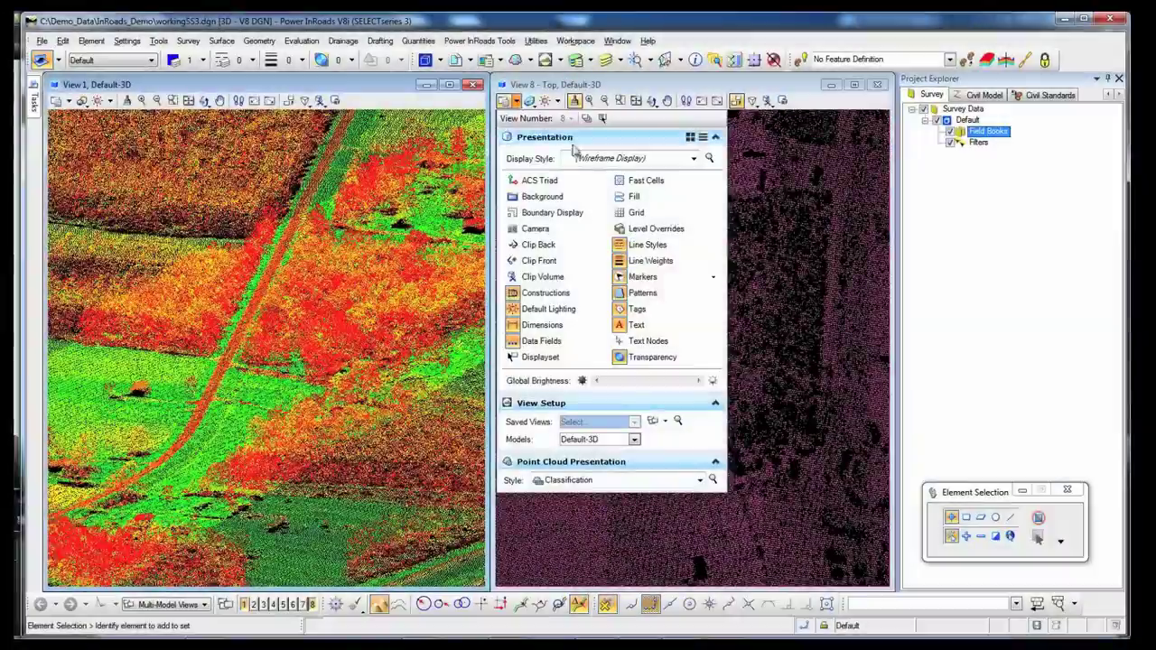
pyautogui.click(713, 480)
pyautogui.click(364, 232)
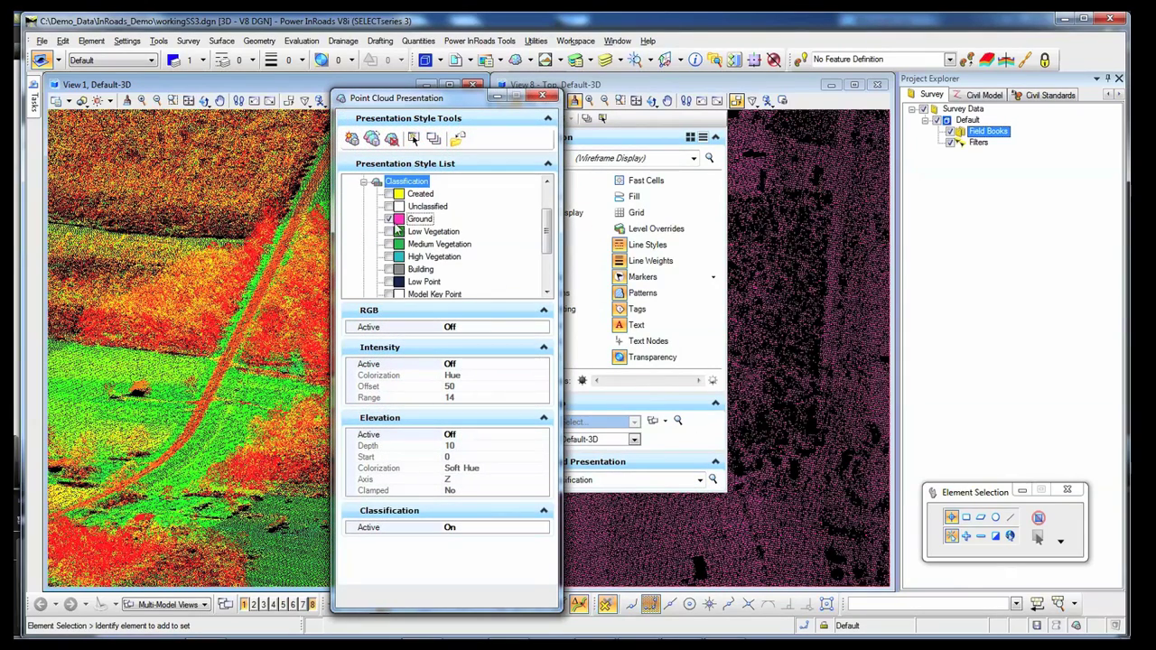
pyautogui.click(389, 207)
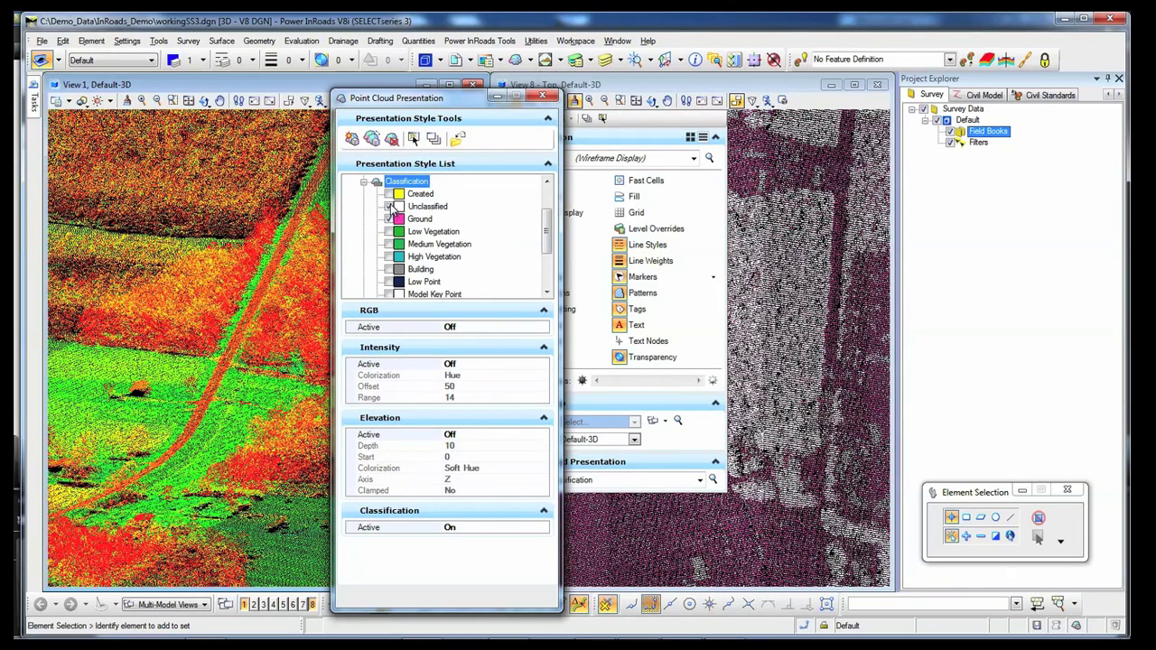
pyautogui.click(390, 207)
pyautogui.click(542, 97)
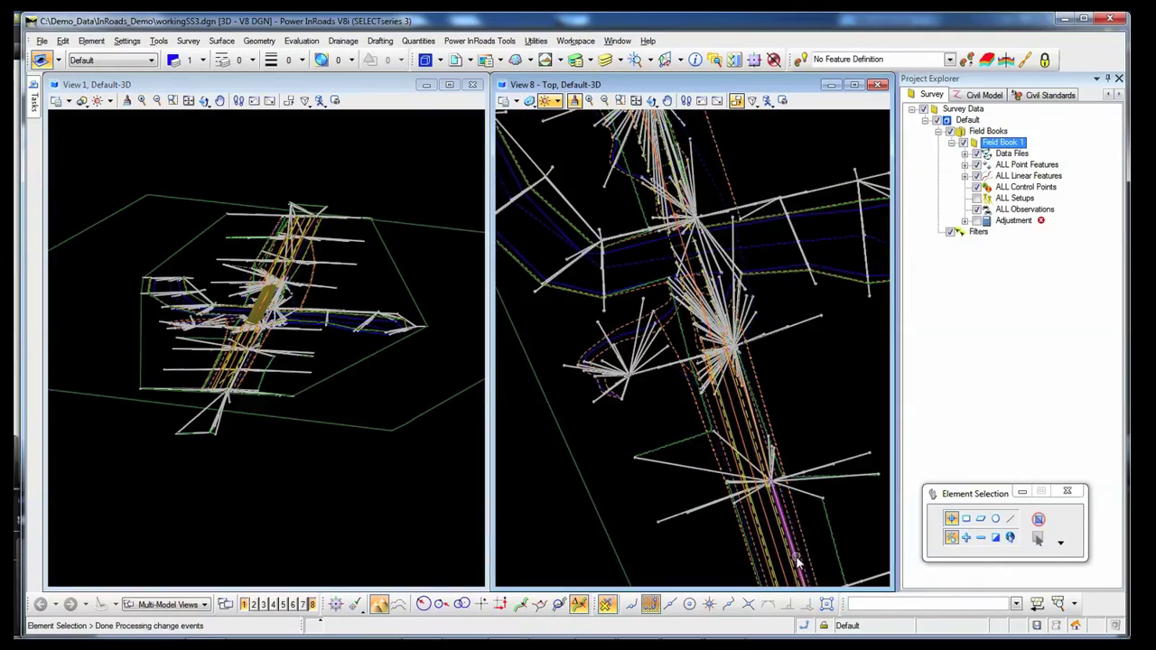
# Zoom in to inspect observation 1050's properties, then rotate View 1 to a low side-on angle.
pyautogui.scroll(10, 686, 307)
pyautogui.scroll(6, 686, 308)
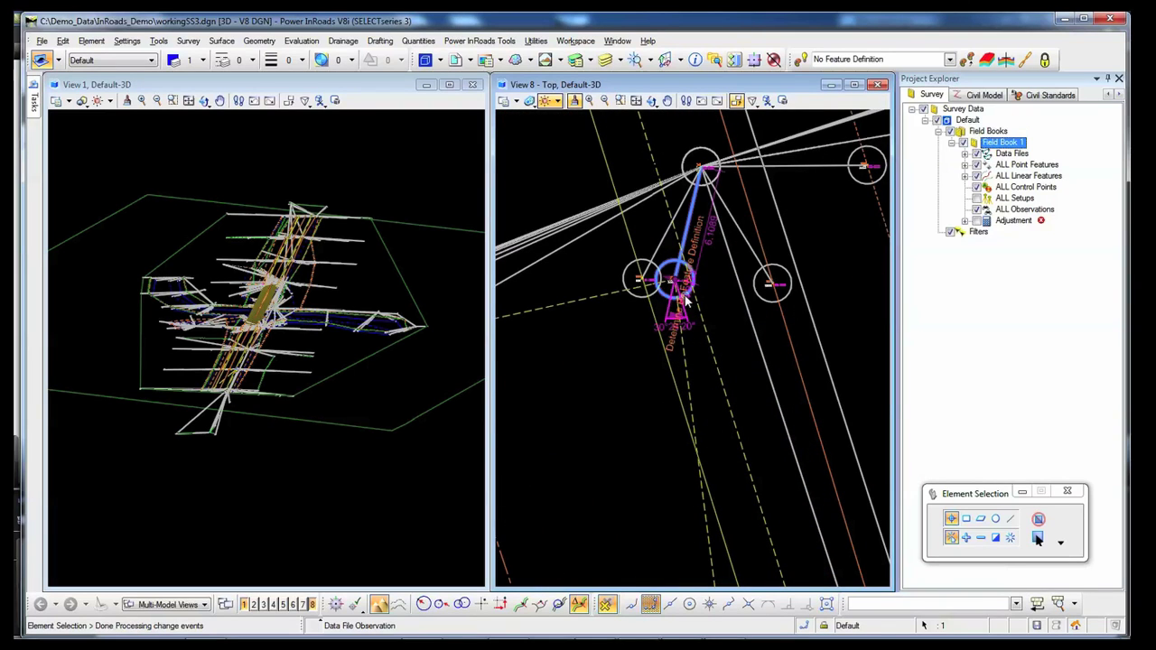
pyautogui.click(673, 262)
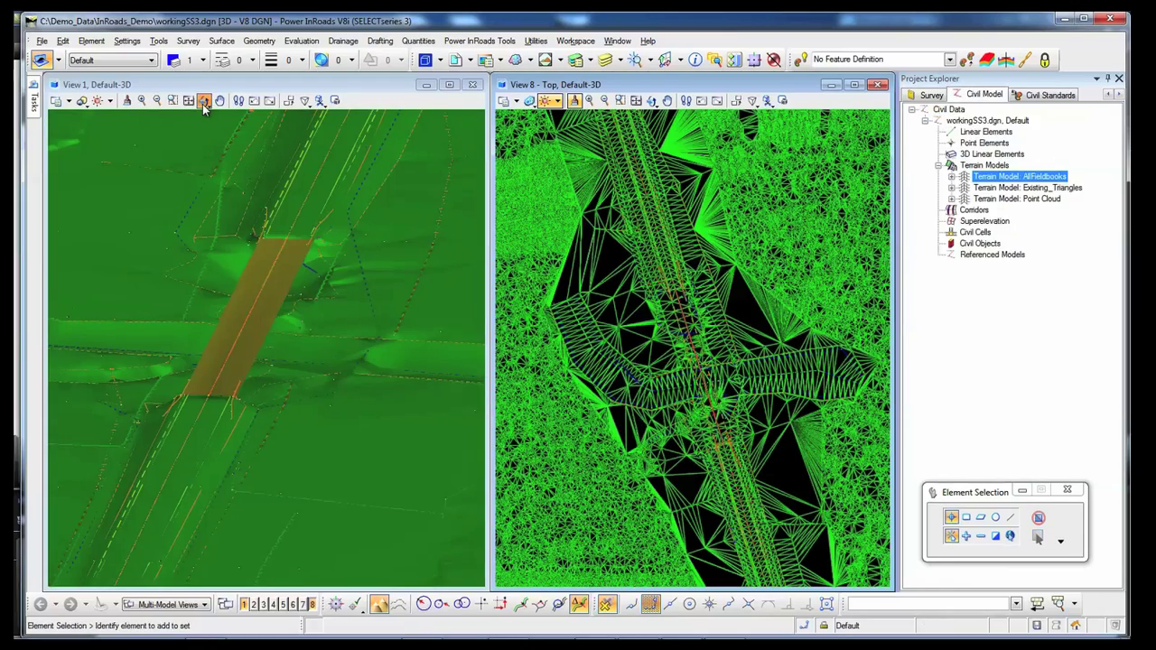
pyautogui.click(205, 101)
pyautogui.moveTo(415, 276); pyautogui.dragTo(437, 262)
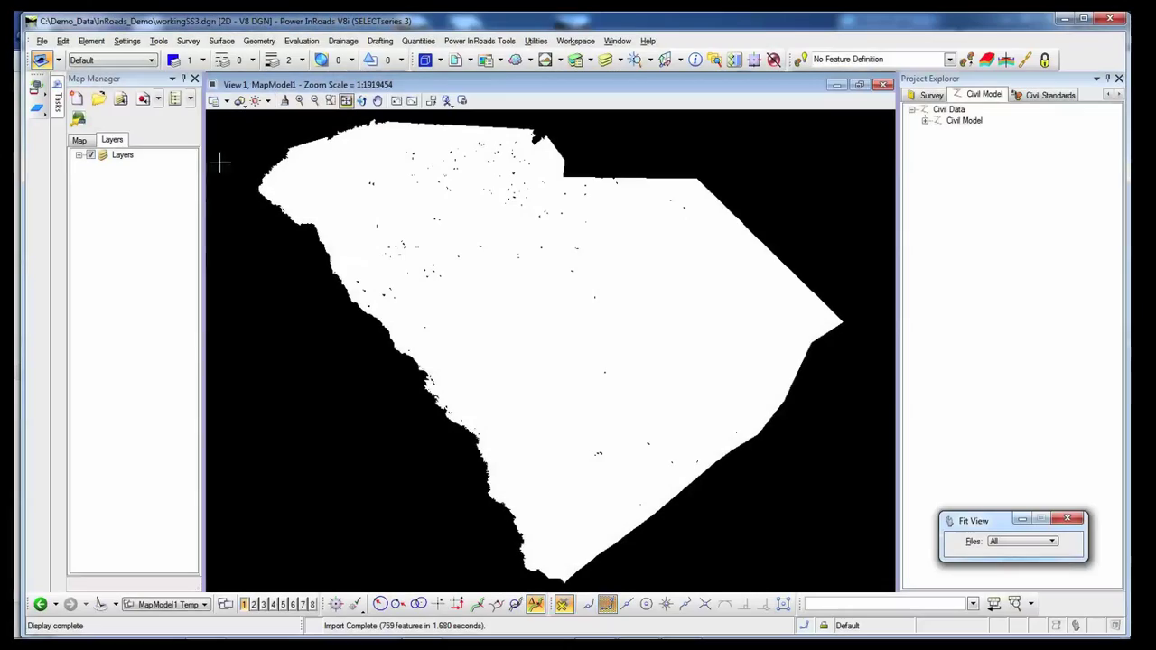
# Show the E_TOPO_Geology layer, zoom into the river, and analyze the river feature's properties.
pyautogui.click(79, 156)
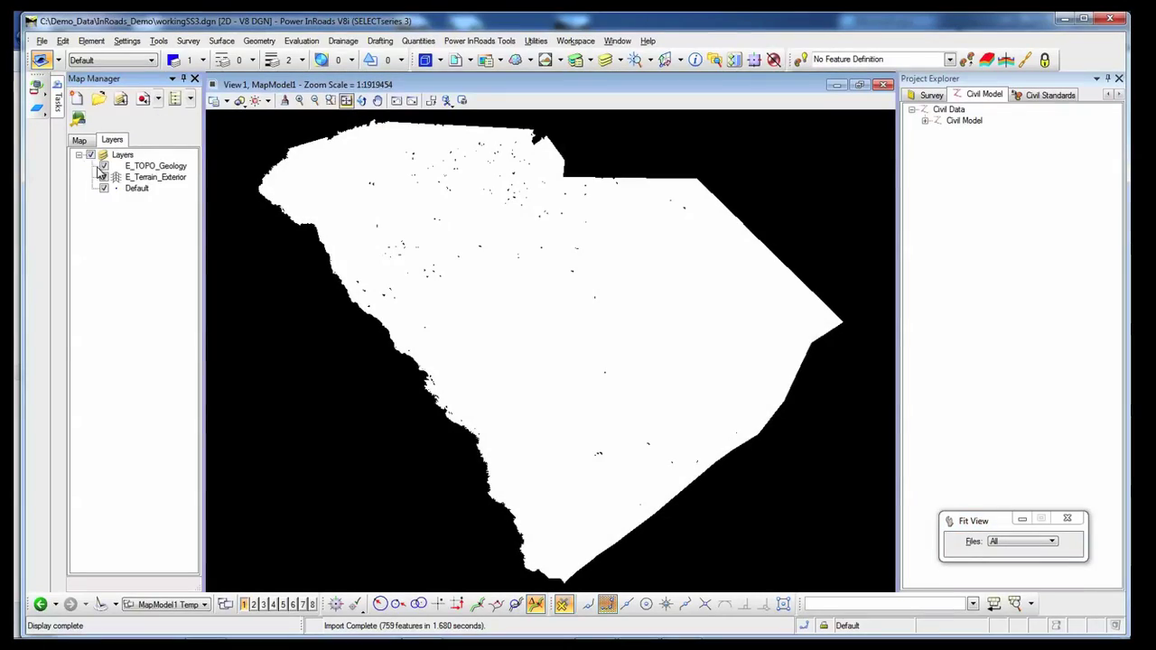
pyautogui.scroll(4, 612, 370)
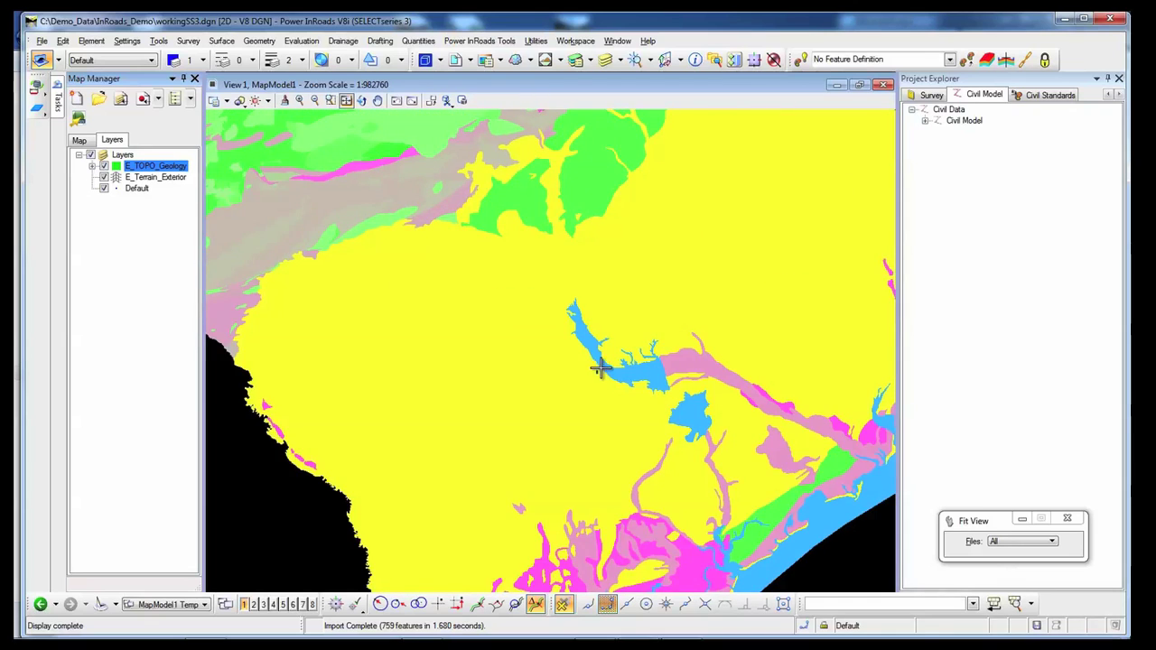
pyautogui.scroll(5, 599, 373)
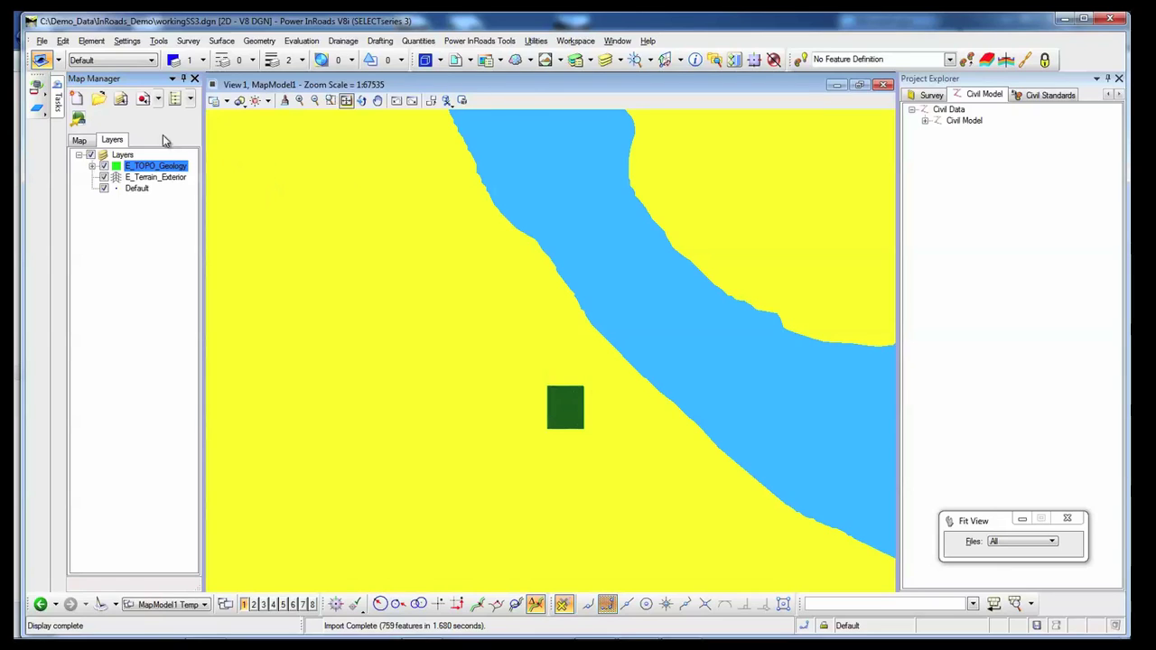
pyautogui.click(38, 93)
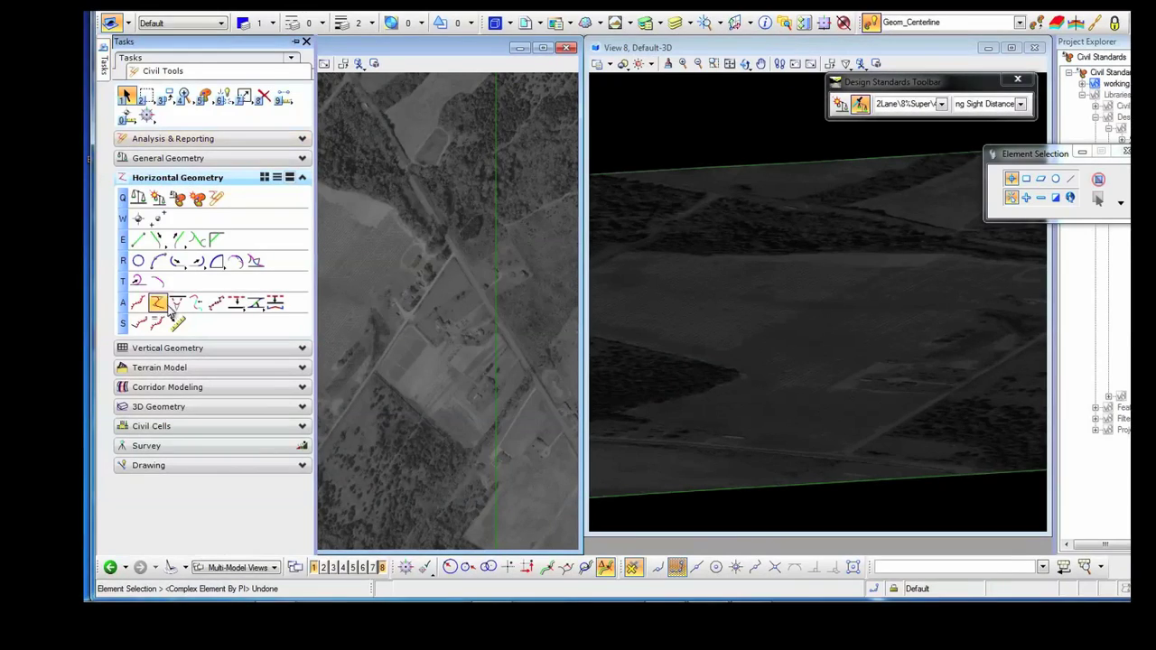
# Lay out the S-curved GeomCL centerline by PIs with radius 965, then zoom to the flagged PI.
pyautogui.click(159, 305)
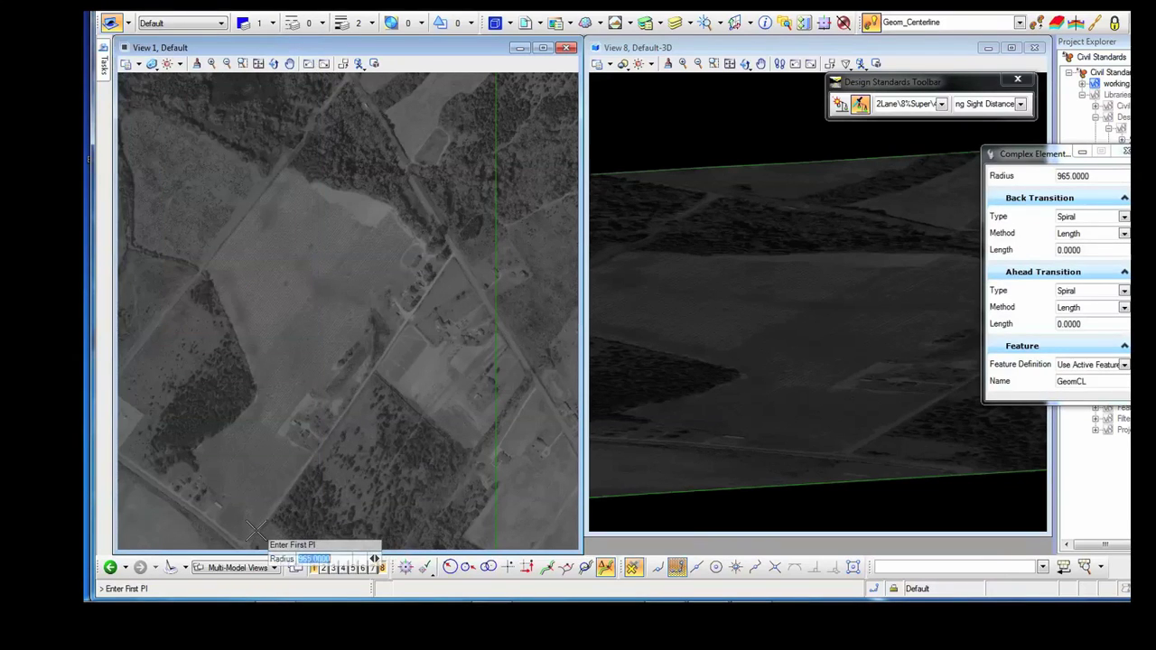
pyautogui.click(354, 392)
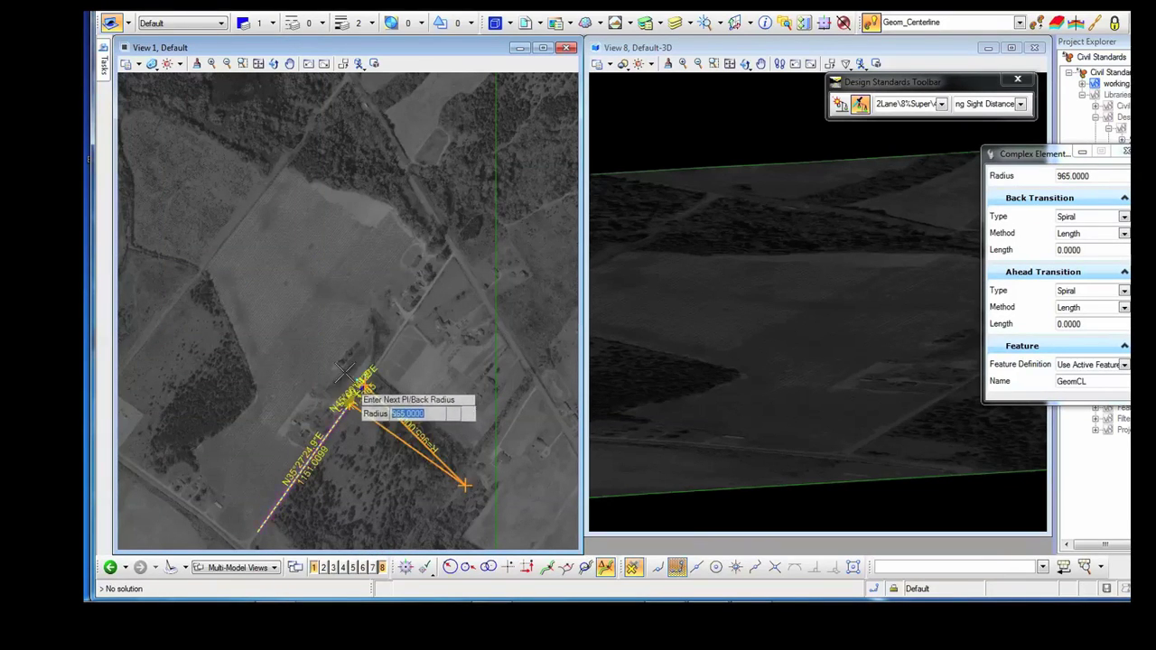
pyautogui.click(251, 206)
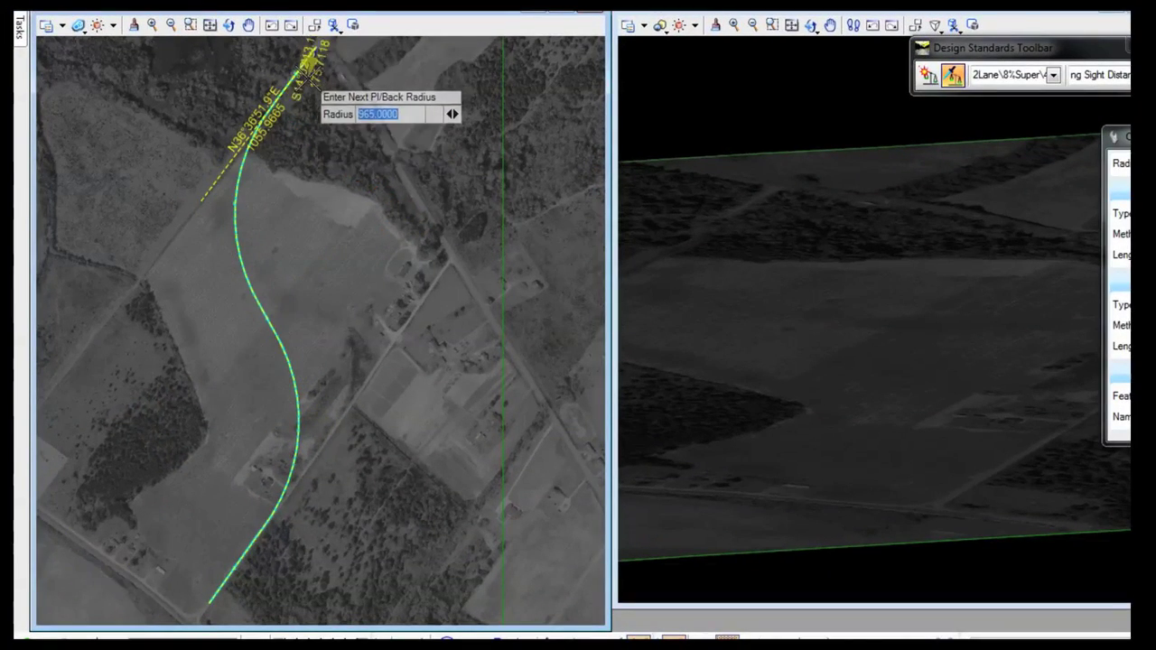
pyautogui.rightClick(312, 71)
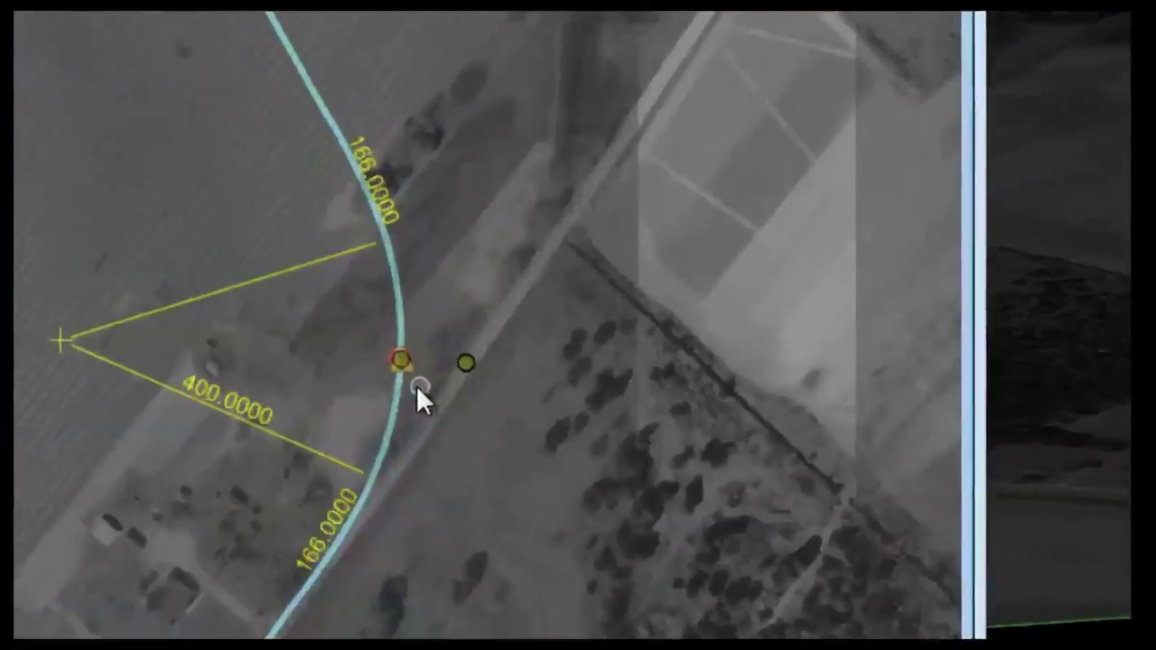
pyautogui.scroll(3, 433, 390)
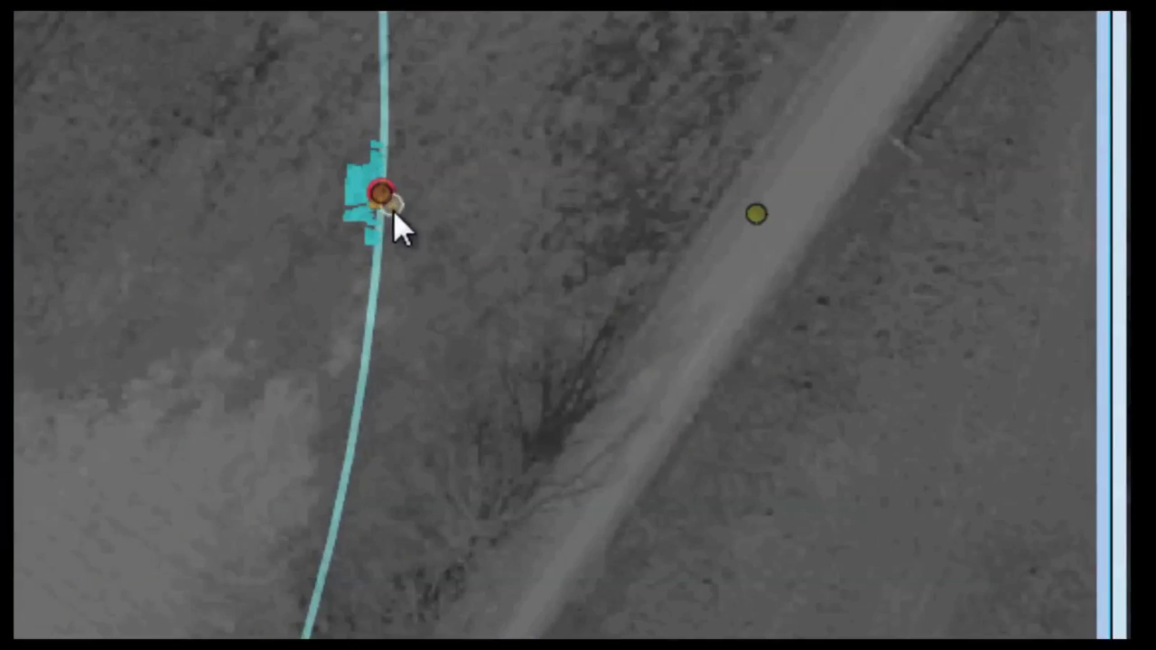
pyautogui.moveTo(399, 217)
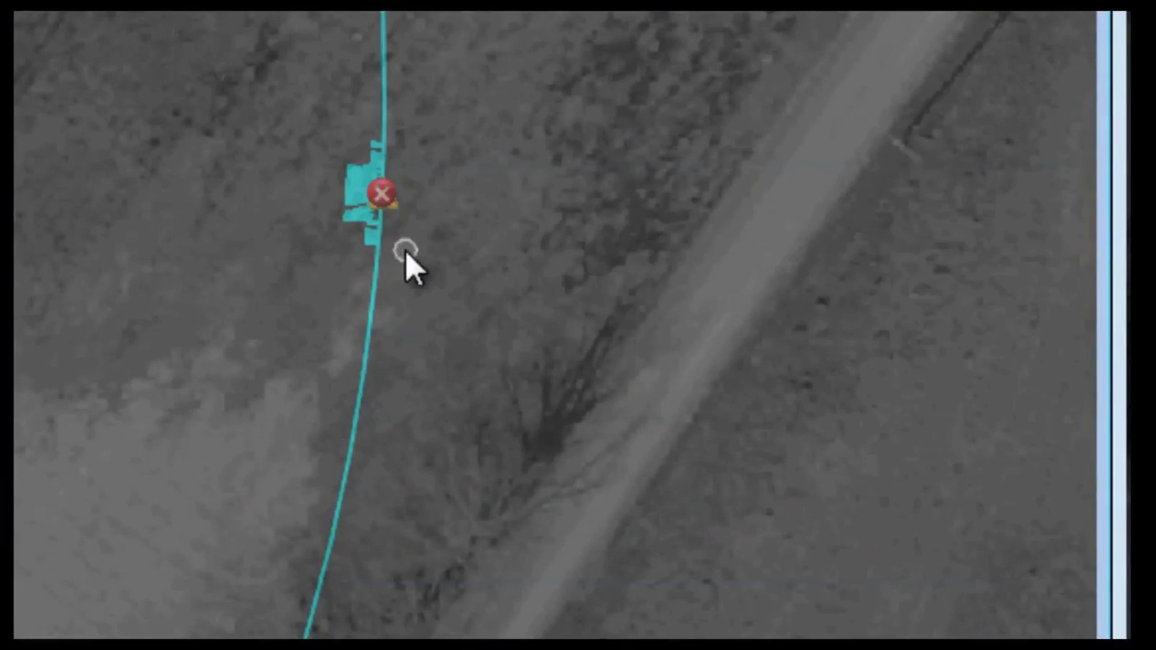
pyautogui.scroll(-1, 431, 254)
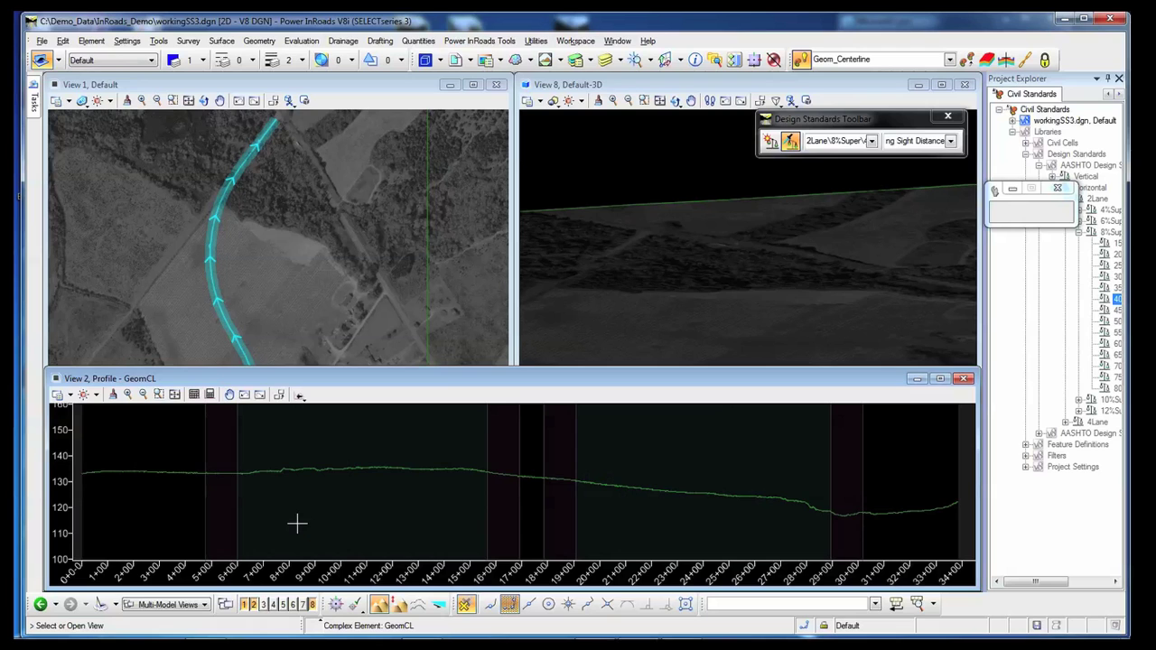
# Lay out the GeomCL design profile by VPIs at the start and near 10+00, then launch Create Corridor.
pyautogui.moveTo(33, 95)
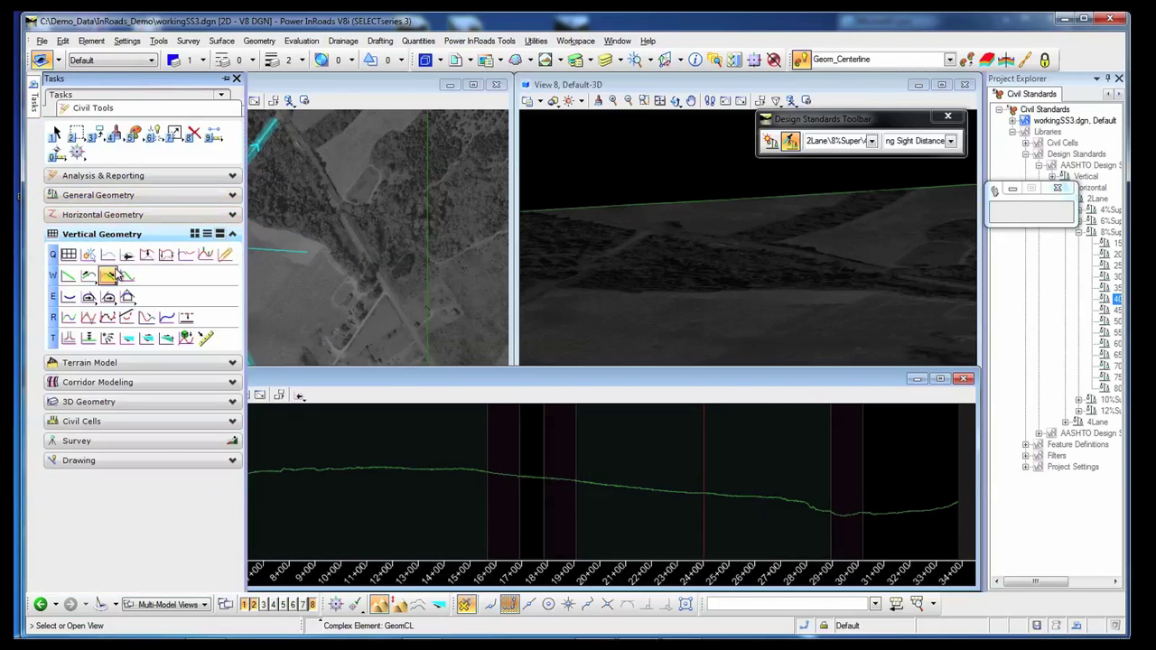
pyautogui.click(88, 319)
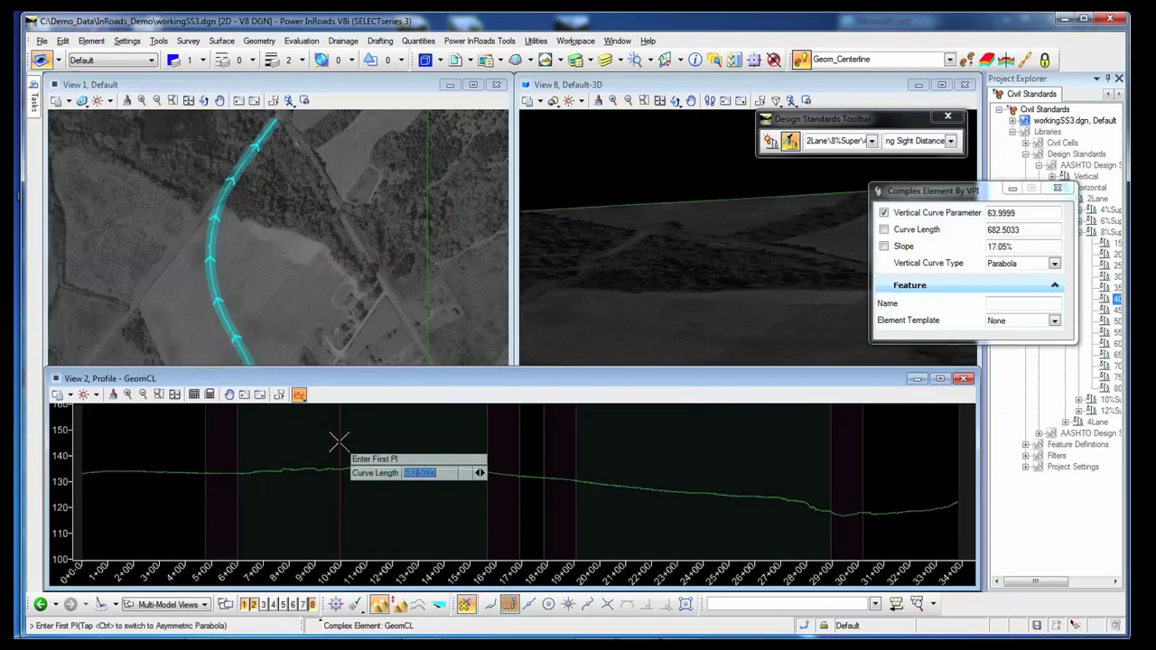
pyautogui.click(82, 472)
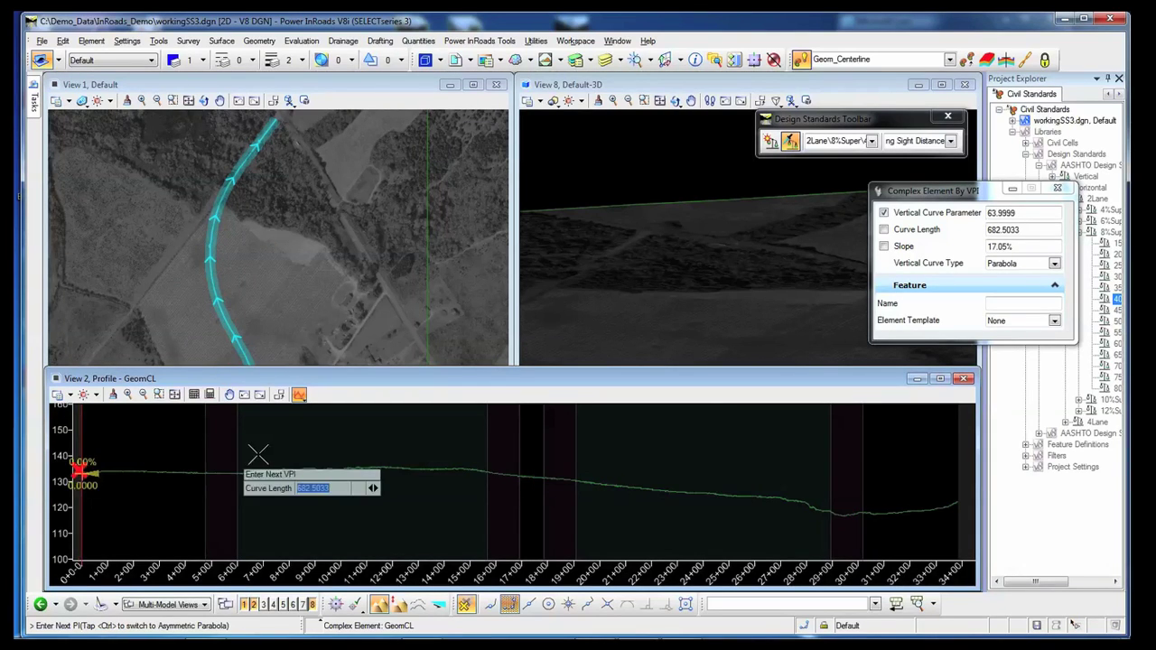
pyautogui.click(348, 458)
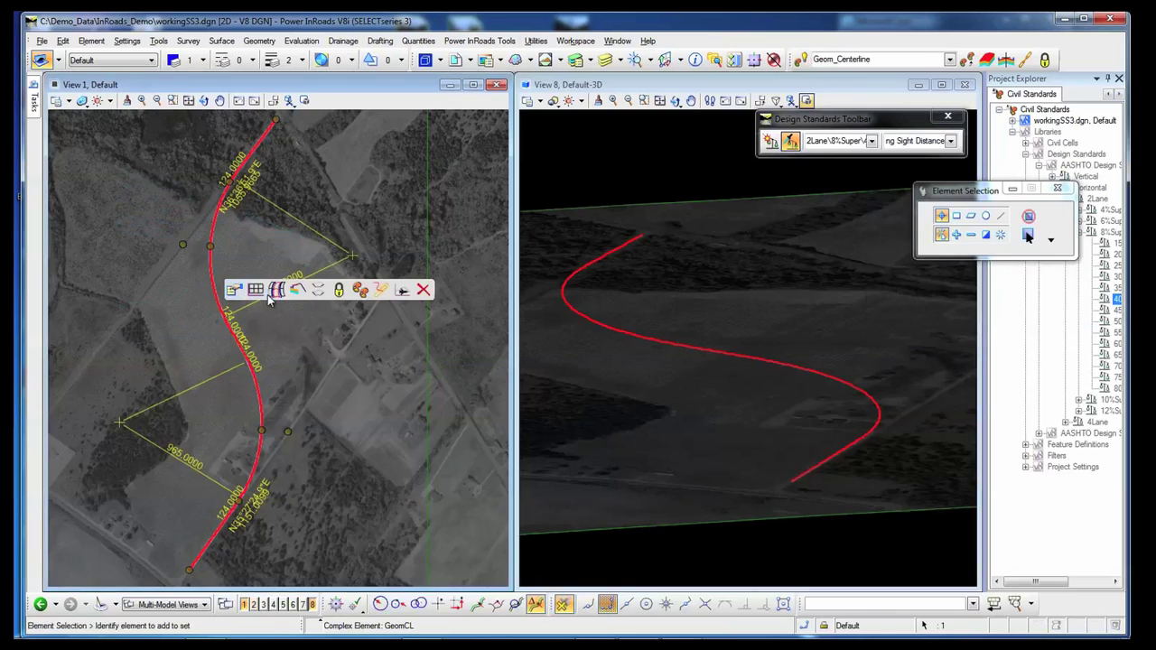
pyautogui.click(277, 290)
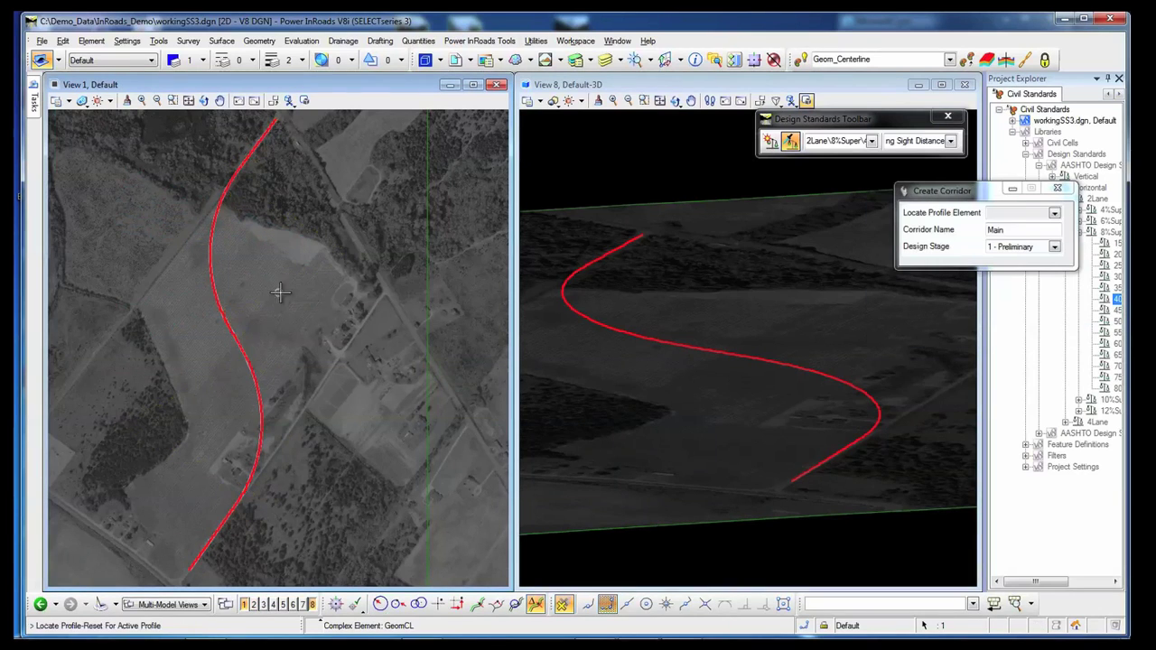
# Create the corridor on the active profile with the Urban 2 Lane template drop, 0+00.00 to 33+86.18.
pyautogui.rightClick(365, 295)
pyautogui.click(366, 373)
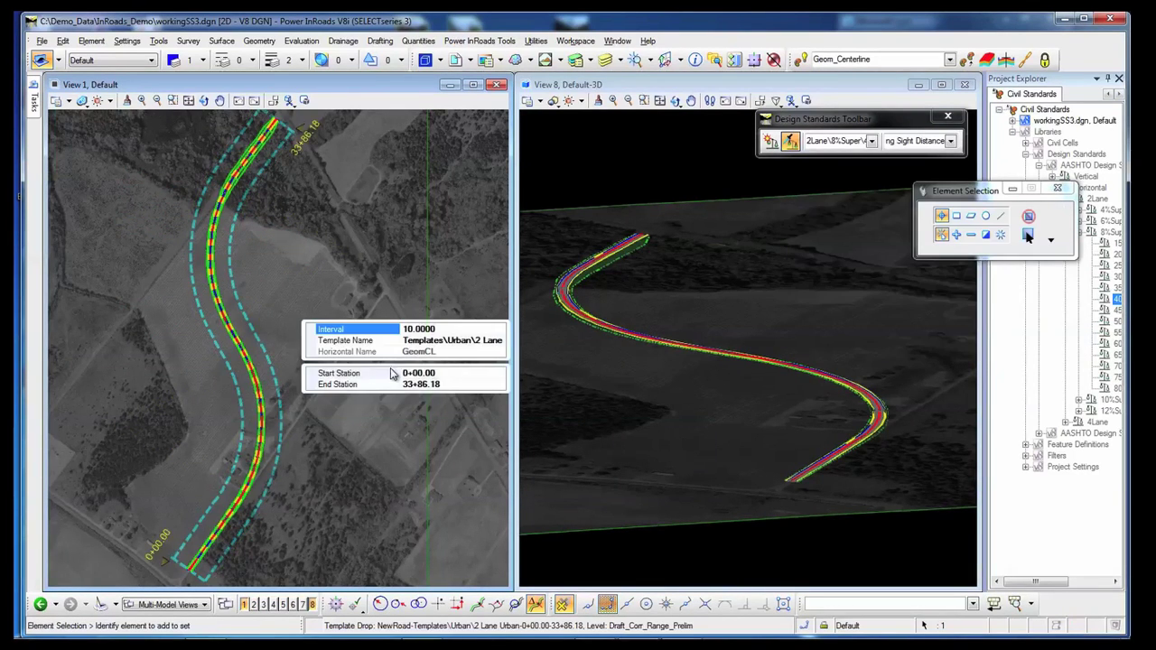
pyautogui.click(445, 387)
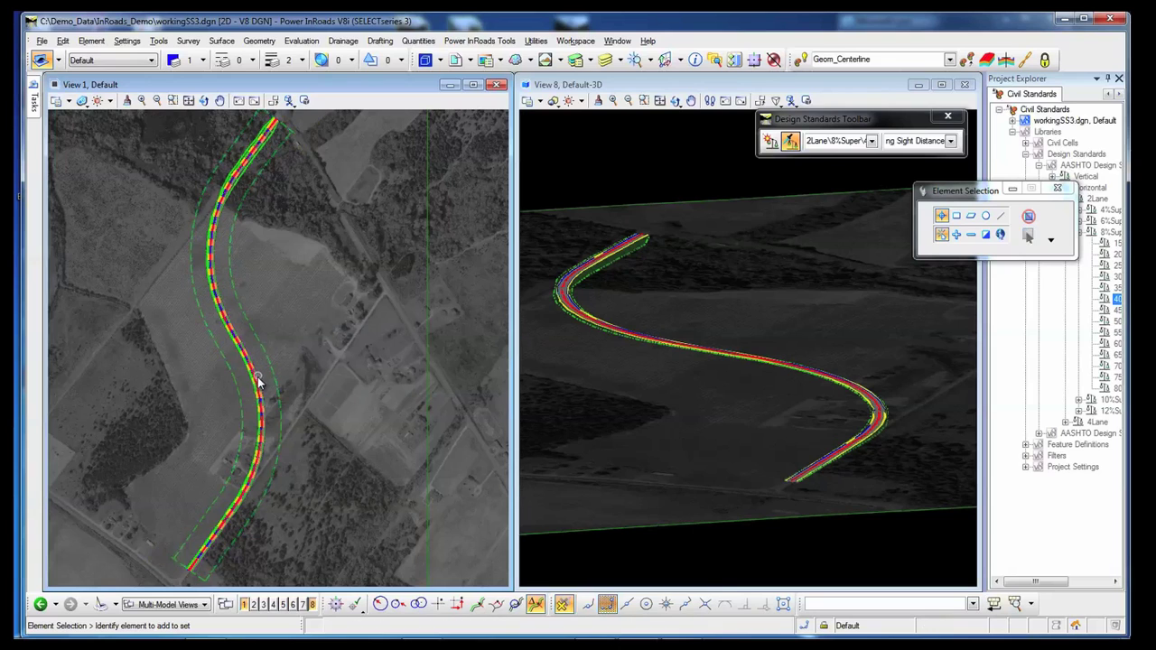
# Select the new corridor and review its properties.
pyautogui.click(258, 382)
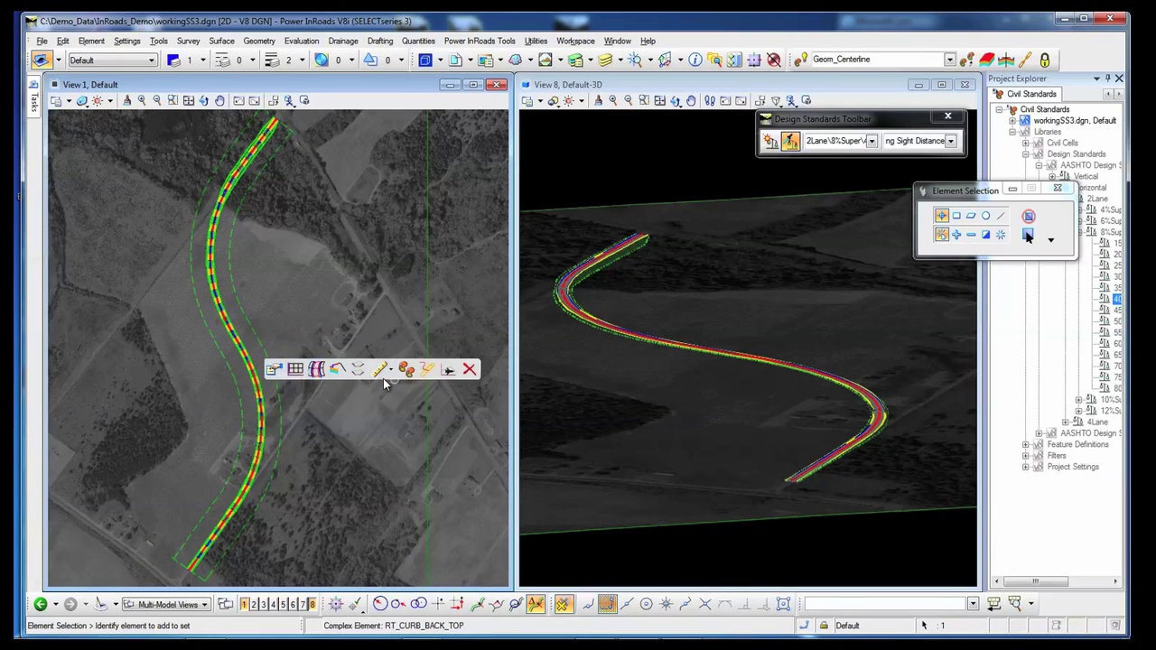
pyautogui.moveTo(299, 374)
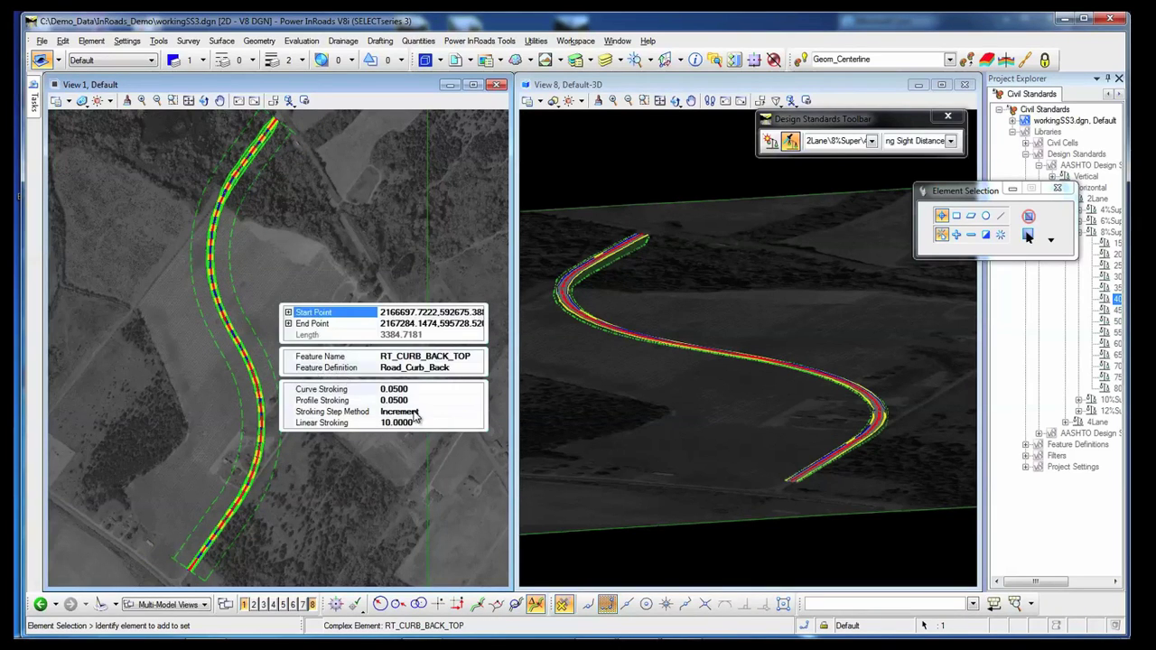
pyautogui.scroll(5, 259, 392)
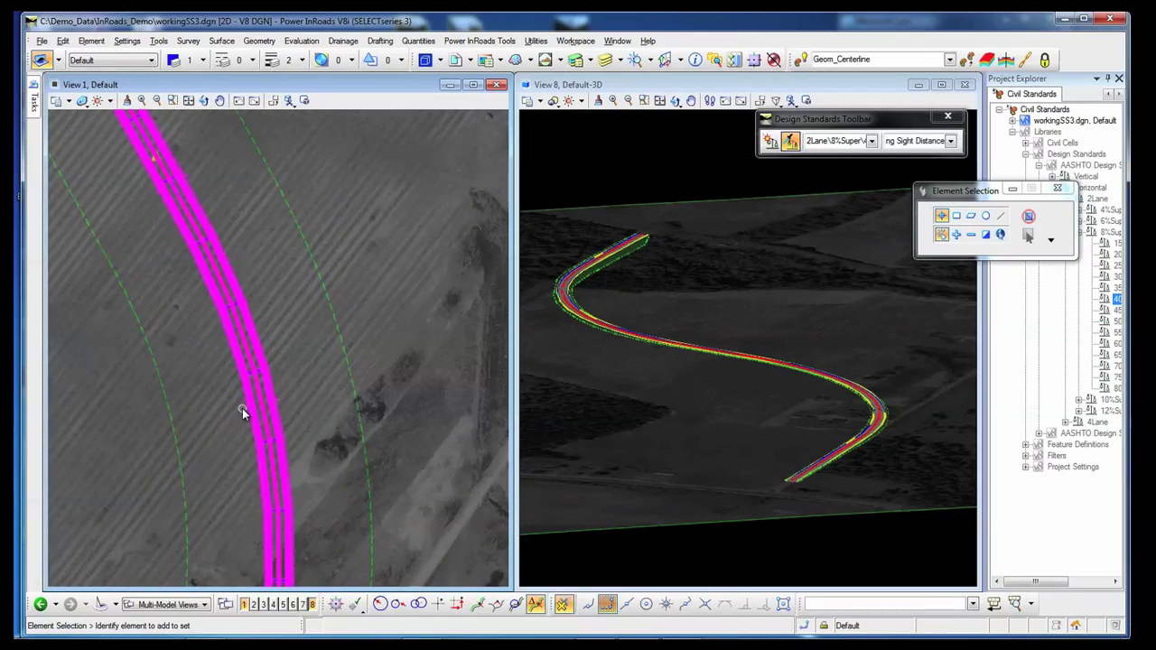
pyautogui.click(242, 409)
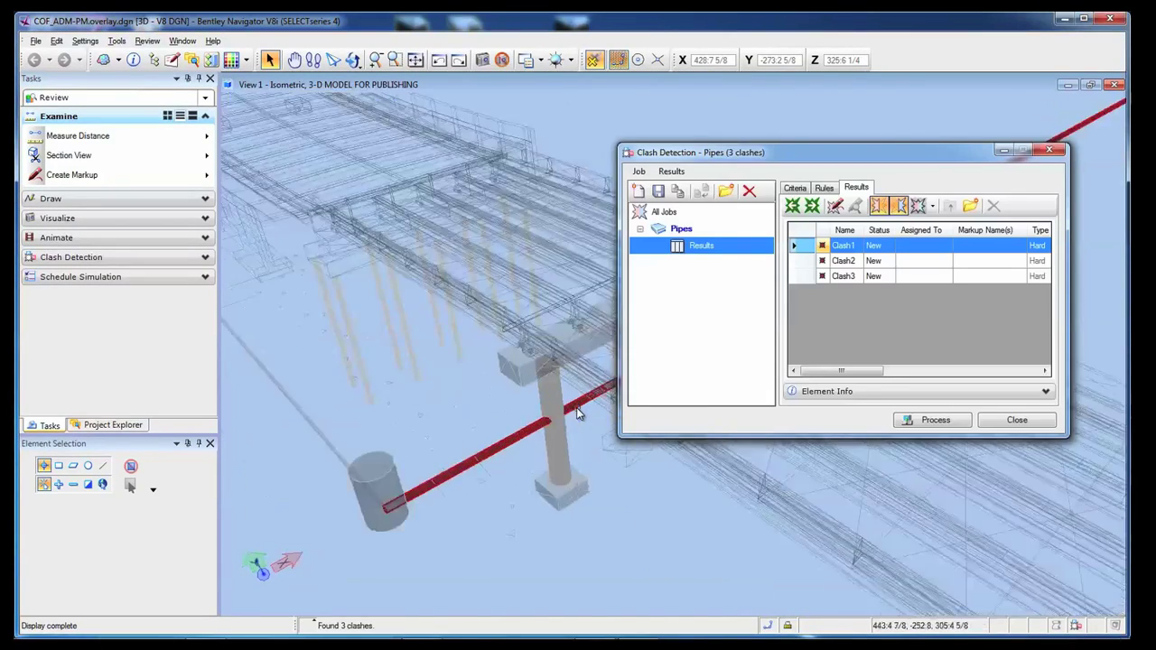
# Orbit to the pipe–column clash, circle it with a revision cloud, and place the 'Reroute Pipes' note.
pyautogui.scroll(3, 576, 407)
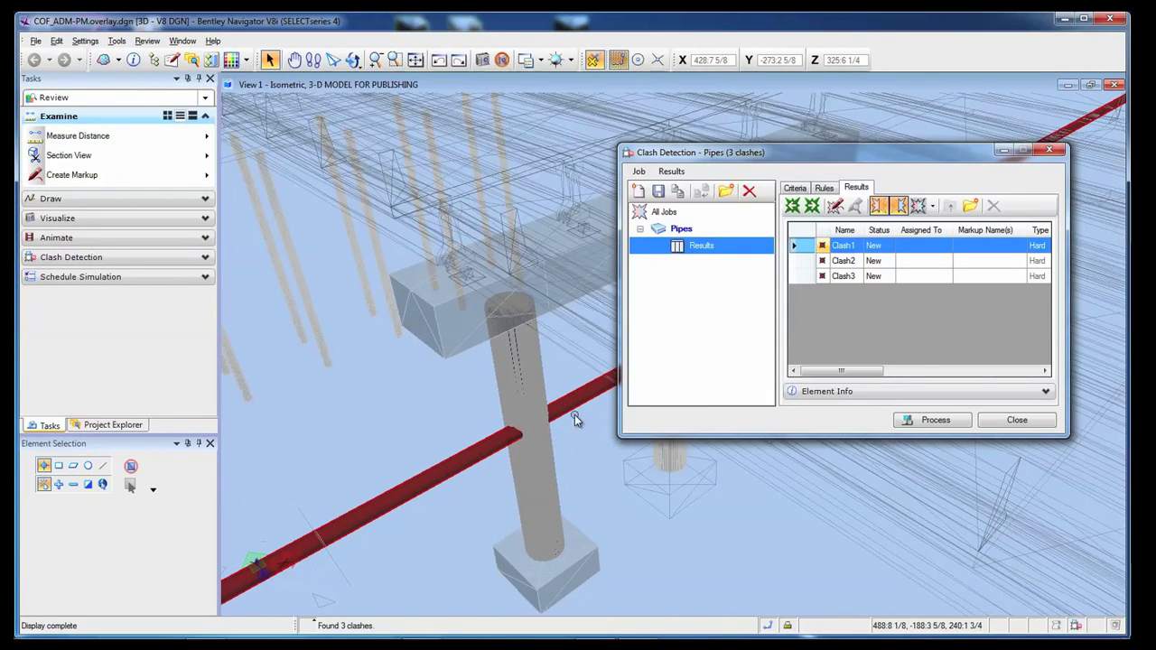
pyautogui.keyDown('shift'); pyautogui.moveTo(598, 481); pyautogui.dragTo(597, 350, button='middle'); pyautogui.keyUp('shift')
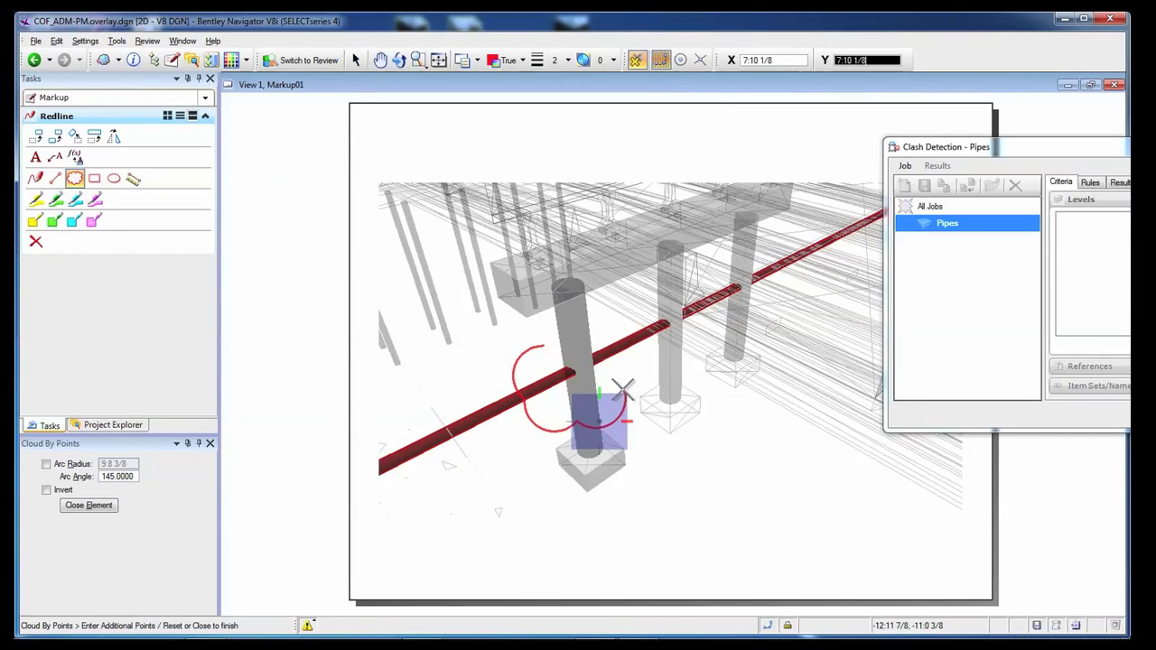
pyautogui.click(621, 388)
pyautogui.click(614, 350)
pyautogui.click(593, 325)
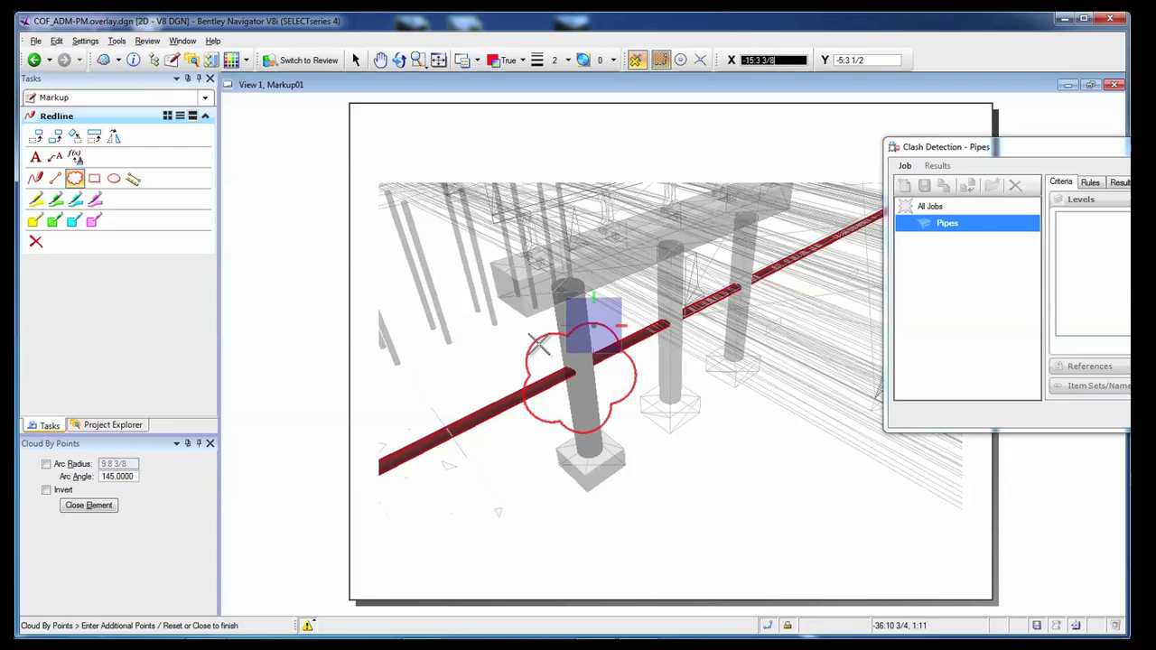
pyautogui.rightClick(538, 344)
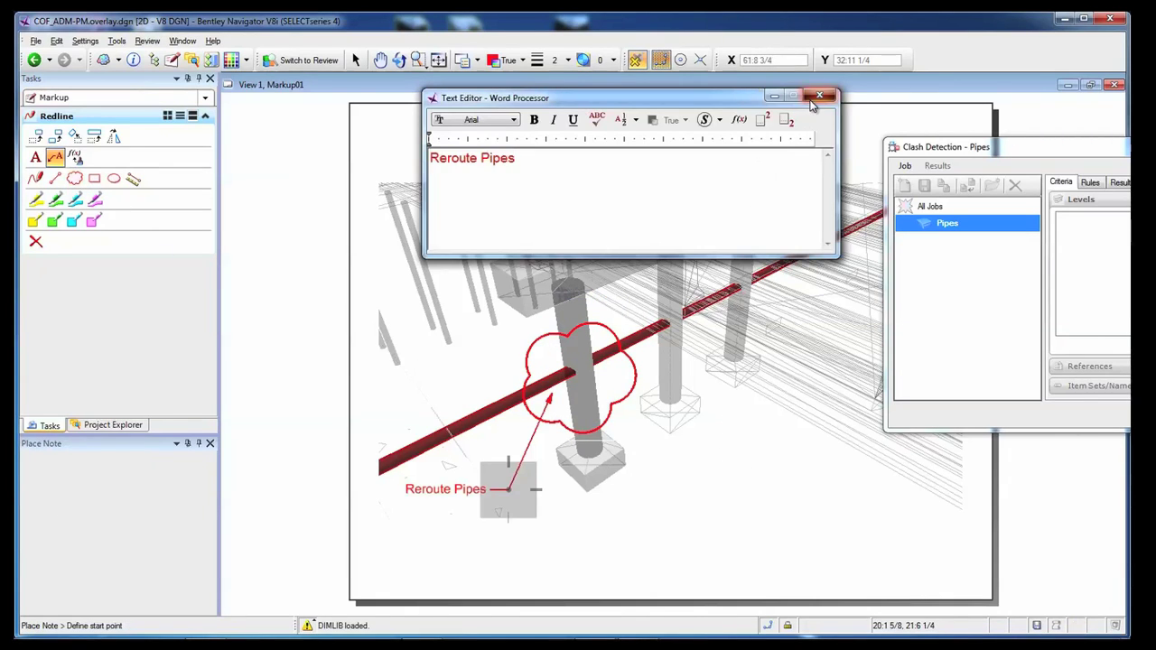
pyautogui.click(818, 97)
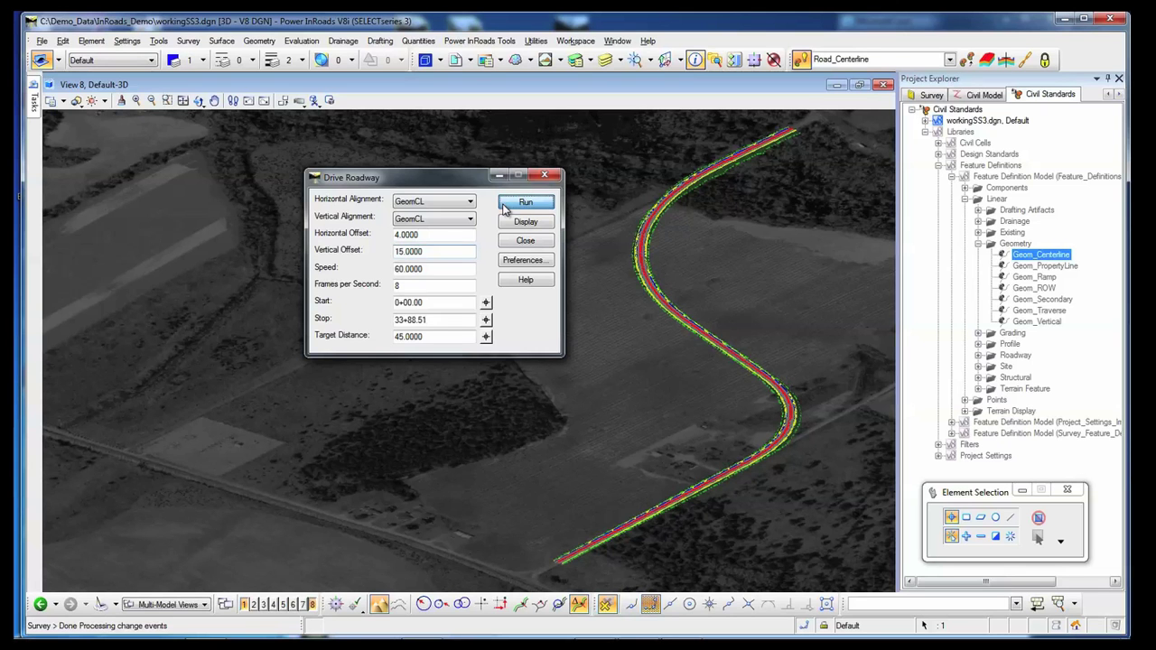
# Run the GeomCL drive-through at speed 60 from 0+00.00 to 33+88.51.
pyautogui.press('Return')
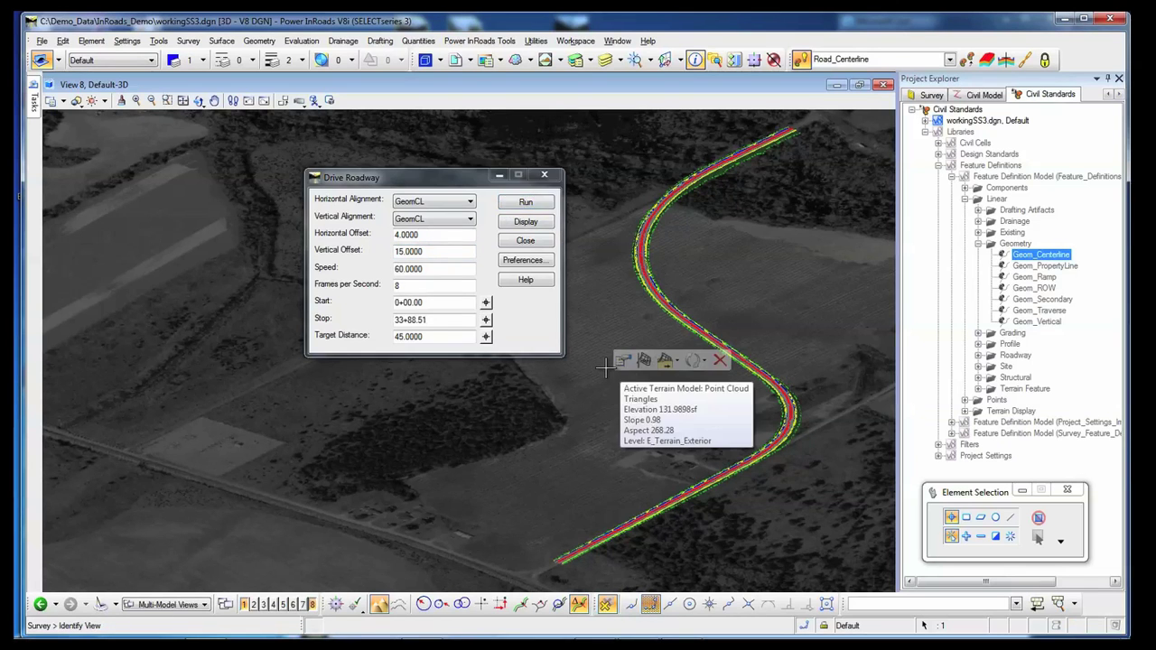